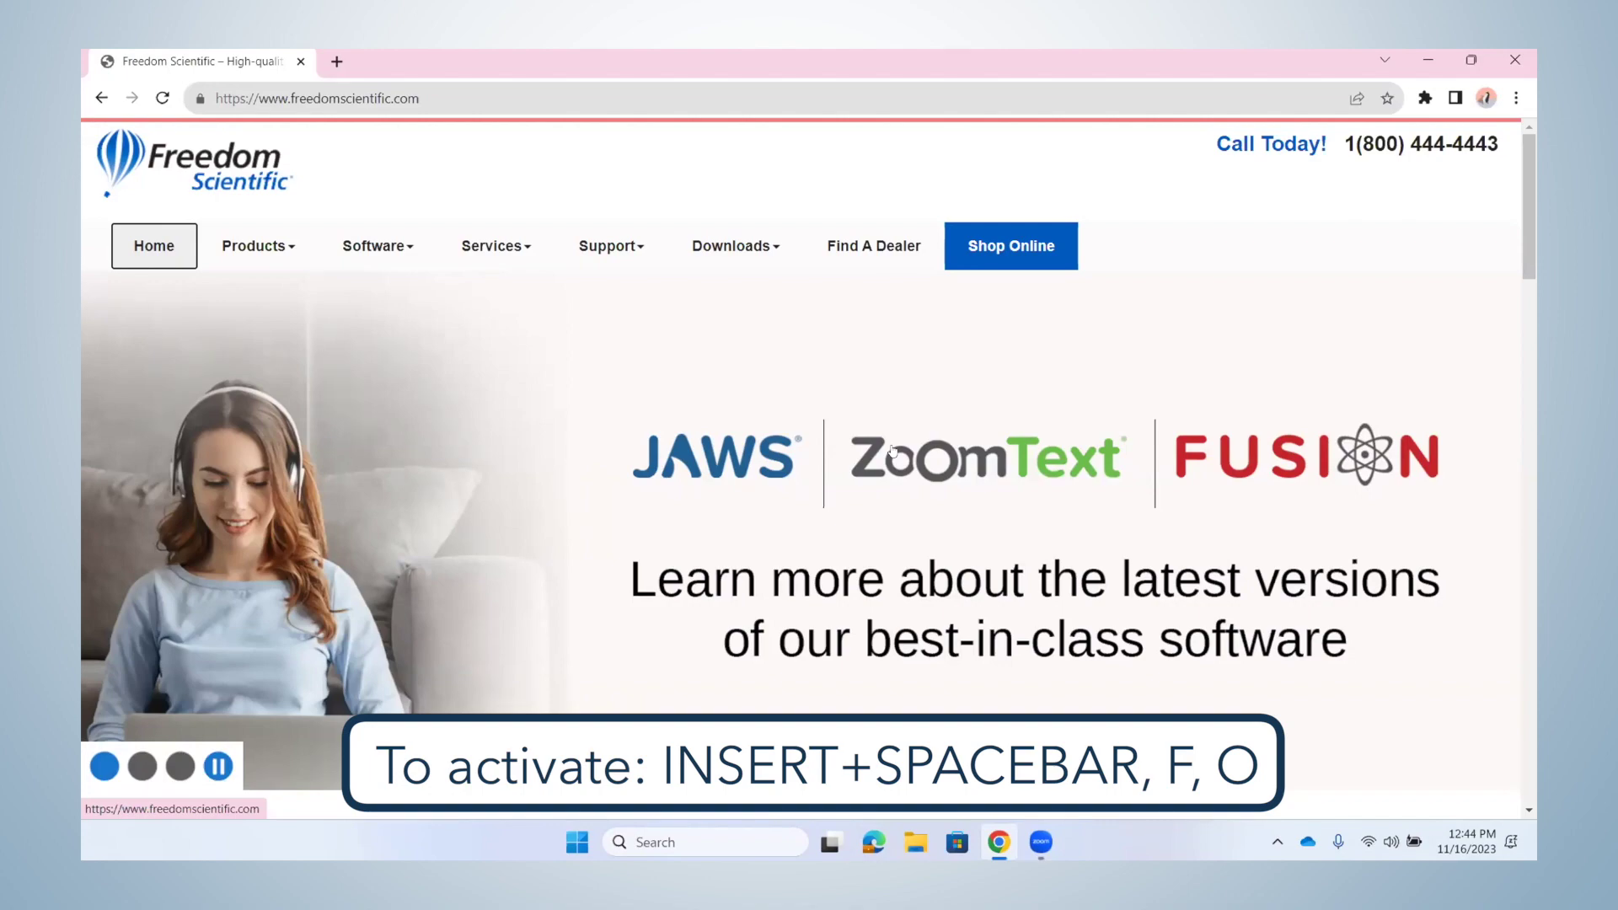
Step: Launch the Face in View window via the layered keystroke INSERT+SPACEBAR, F, O
key("Insert+space")
key("f")
key("o")
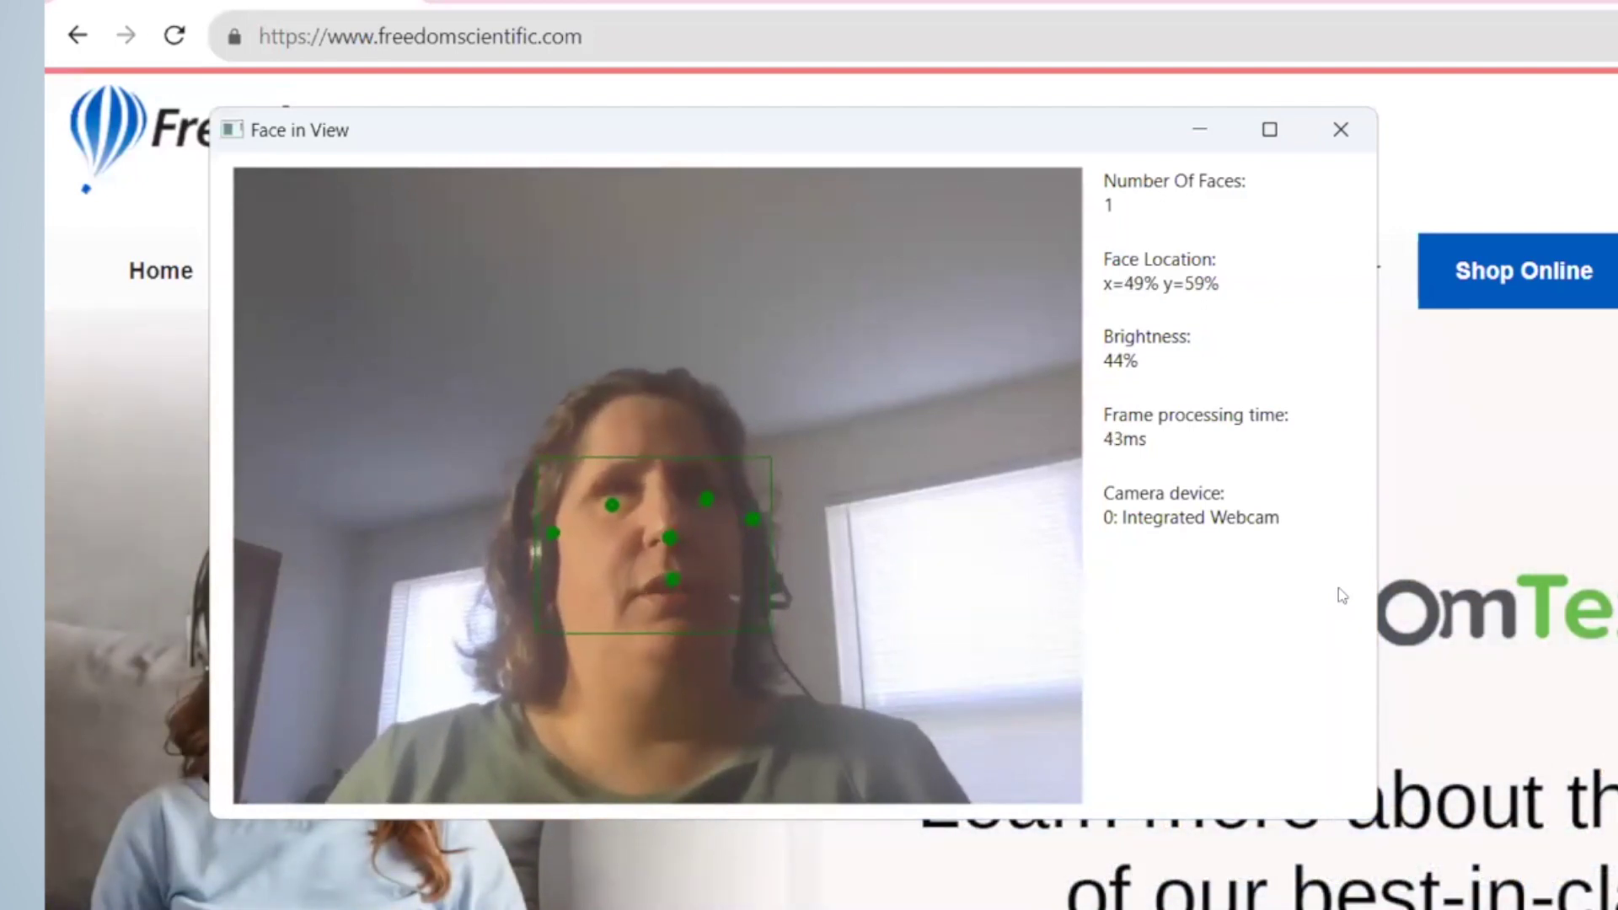
Step: Check the camera device is the Integrated Webcam, then run PictureSmart (INSERT+SPACEBAR, F, P) on the webcam image
key("Tab")
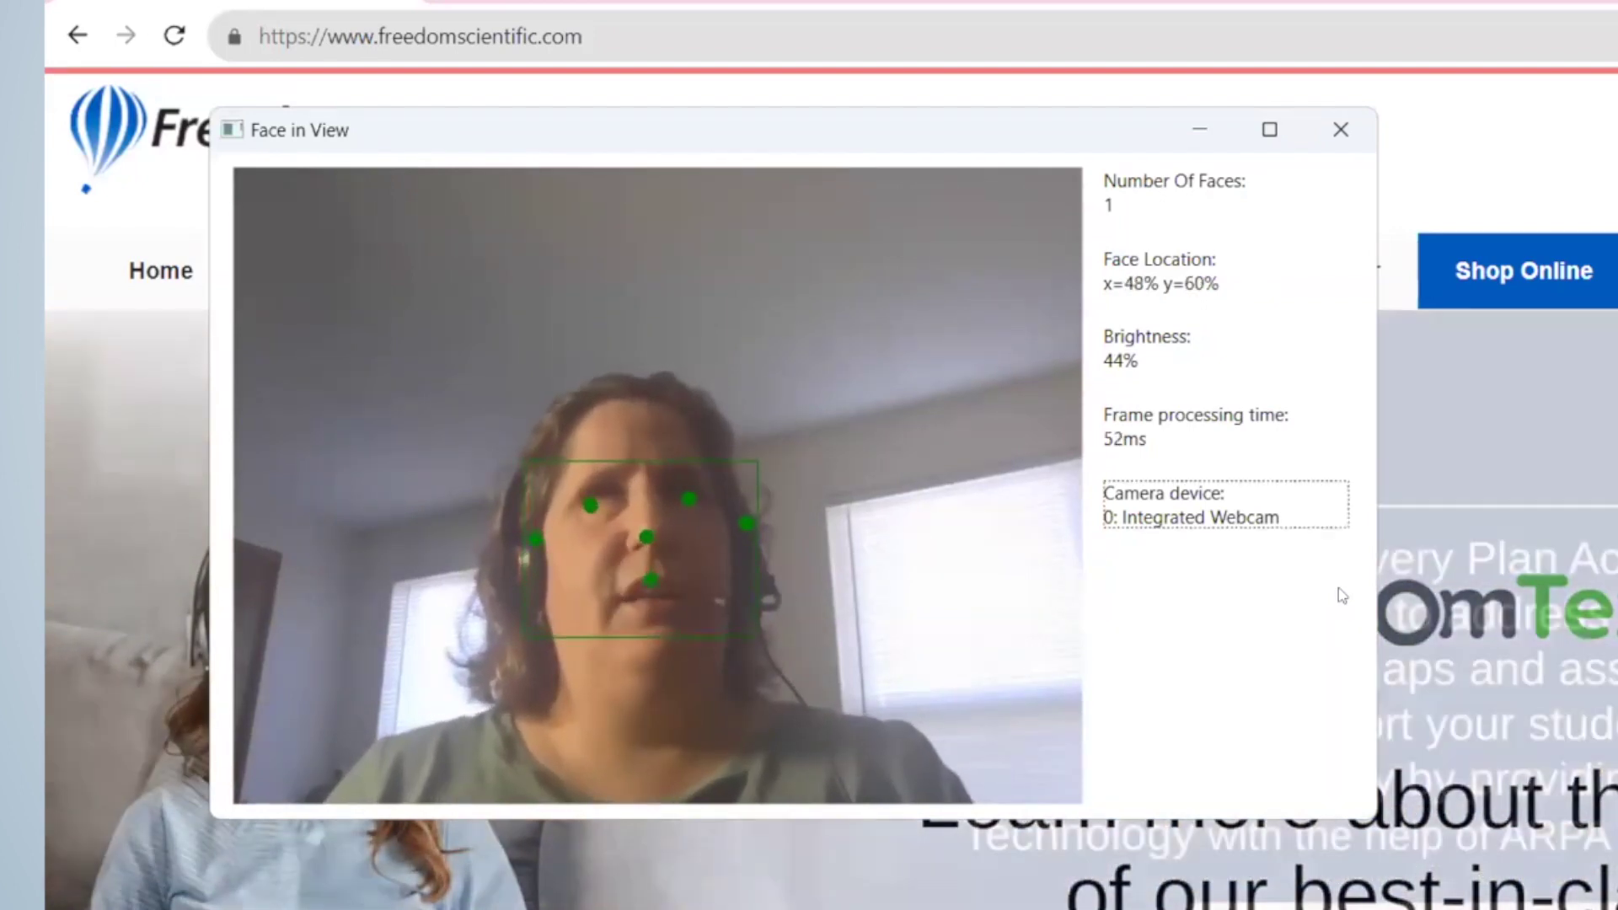
key("Insert+space")
key("f")
key("p")
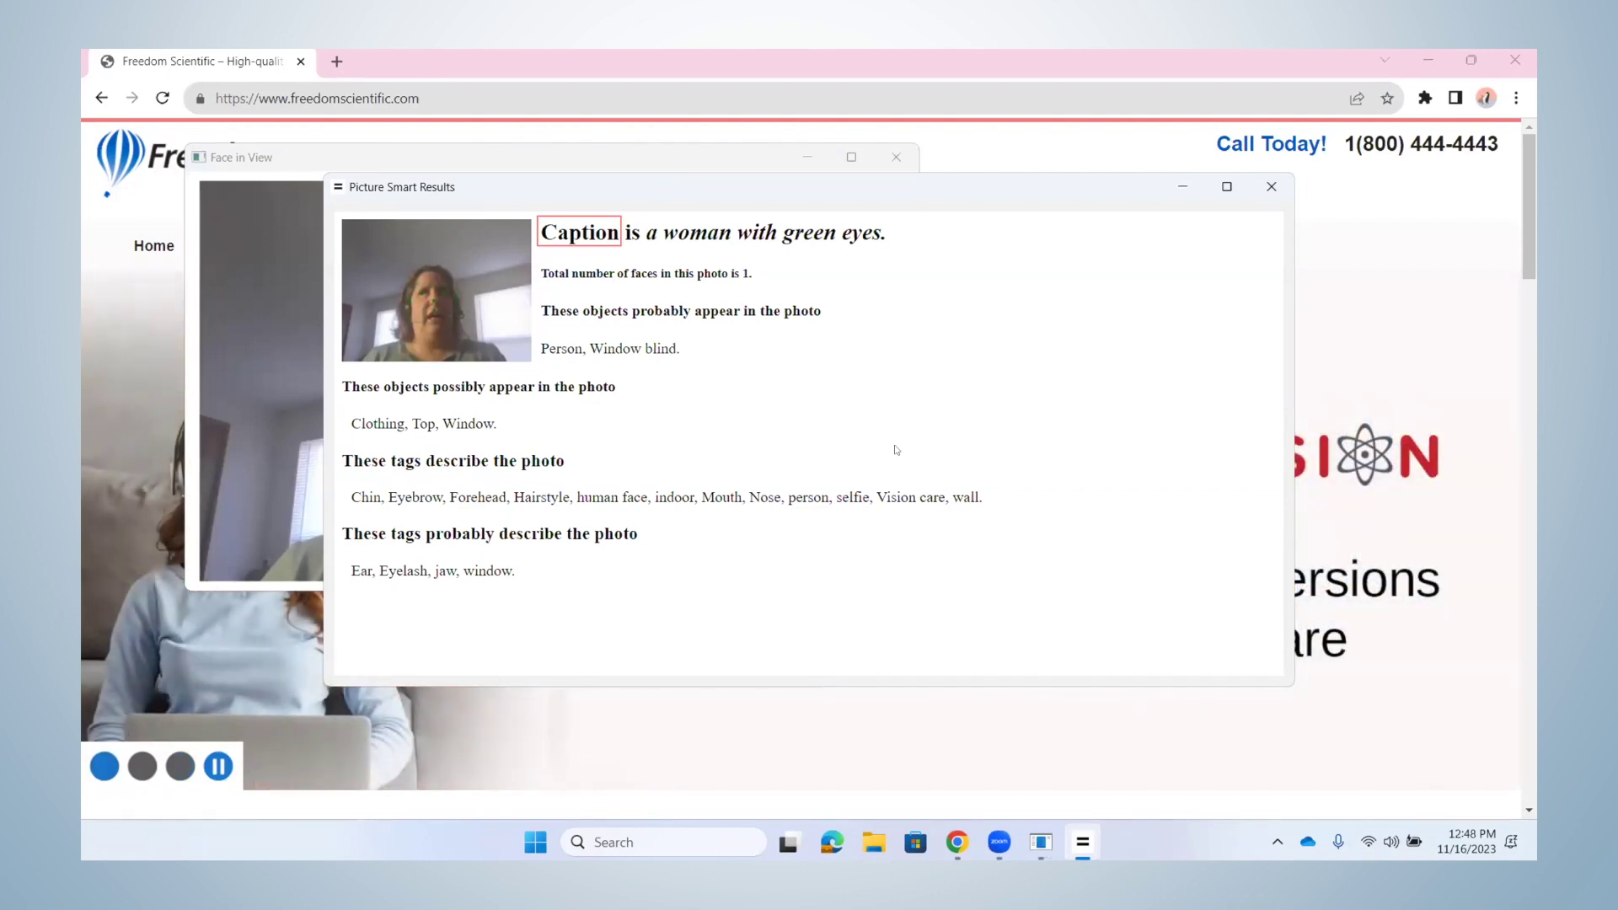
Step: Read each Picture Smart result line: face count, probable and possible objects (Clothing, Top, Window), descriptive tags, and probable tags Ear, Eyelash, jaw, window
key("Down")
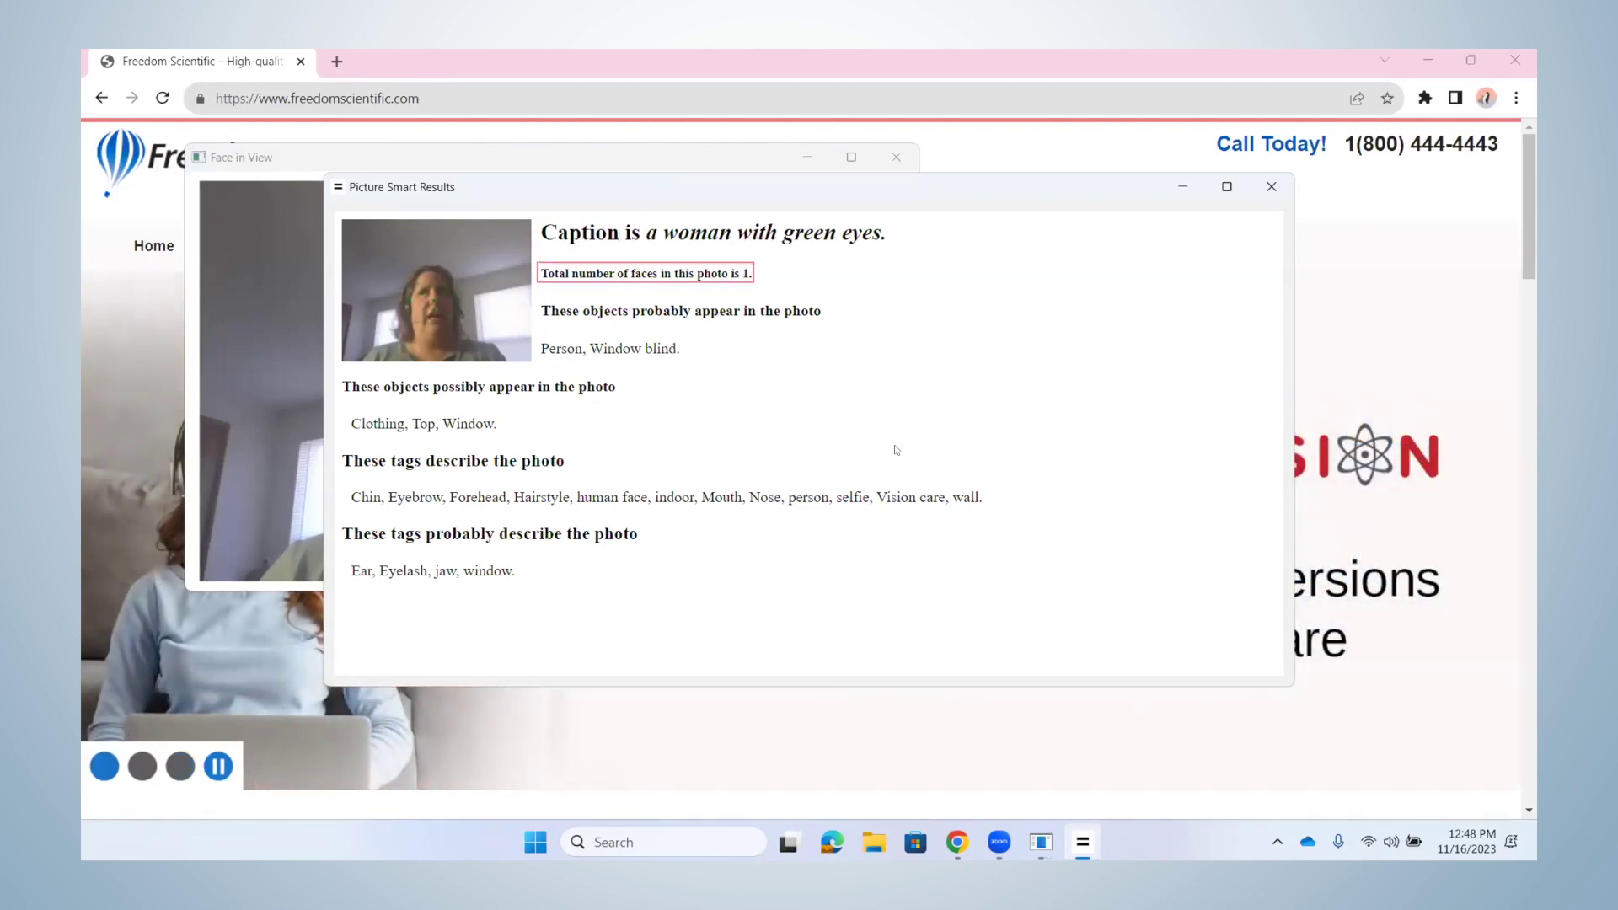
key("Down")
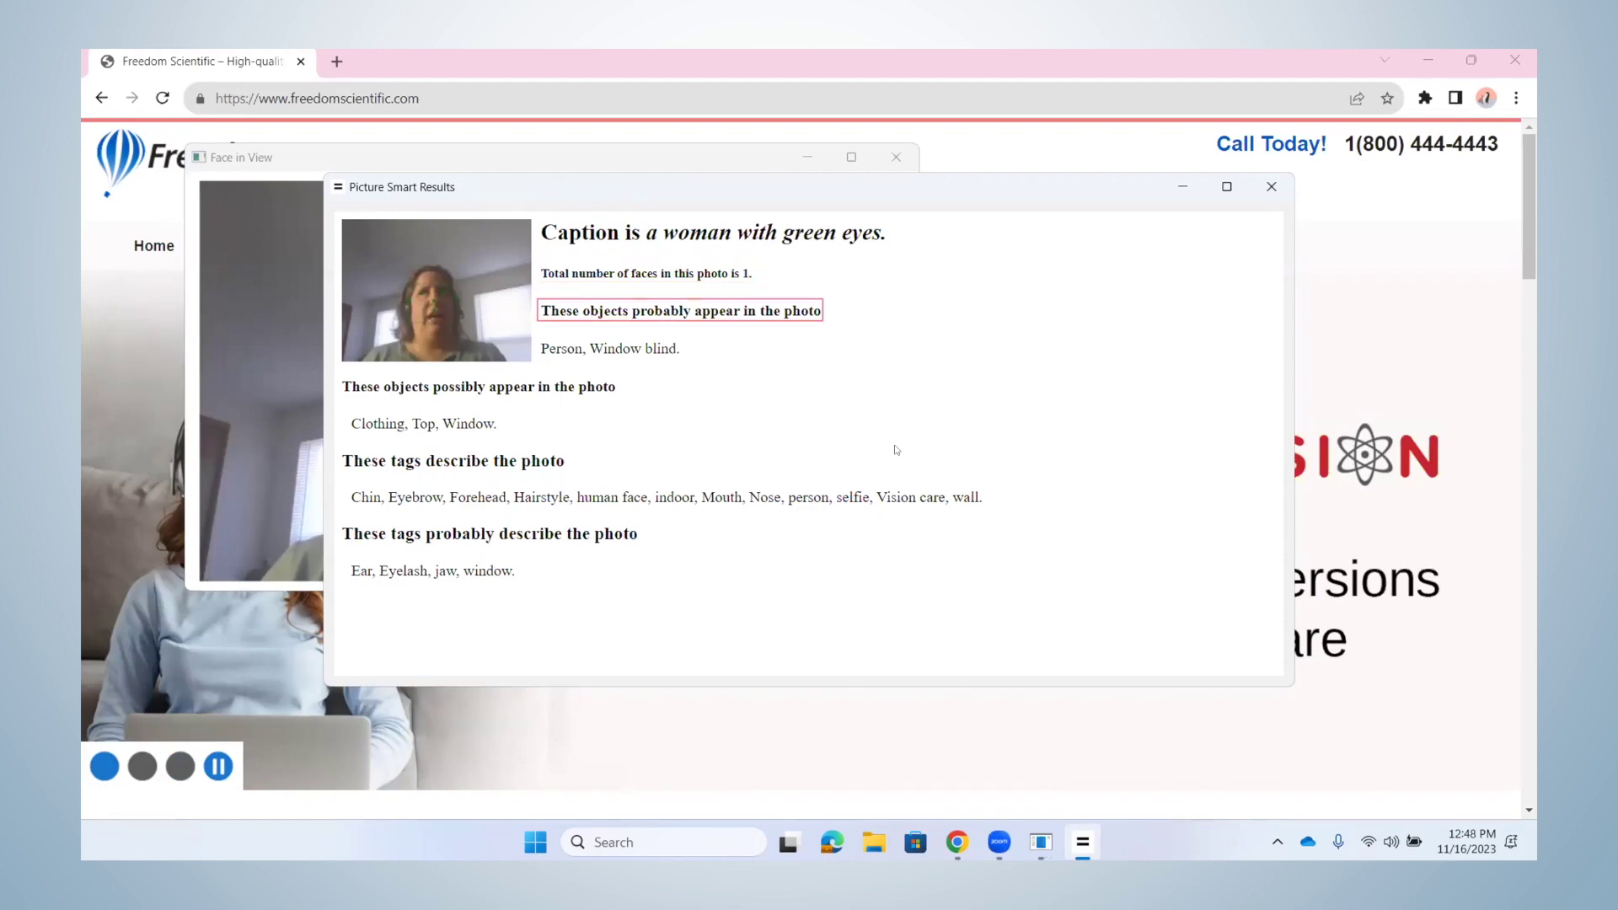
key("Down")
key("Down")
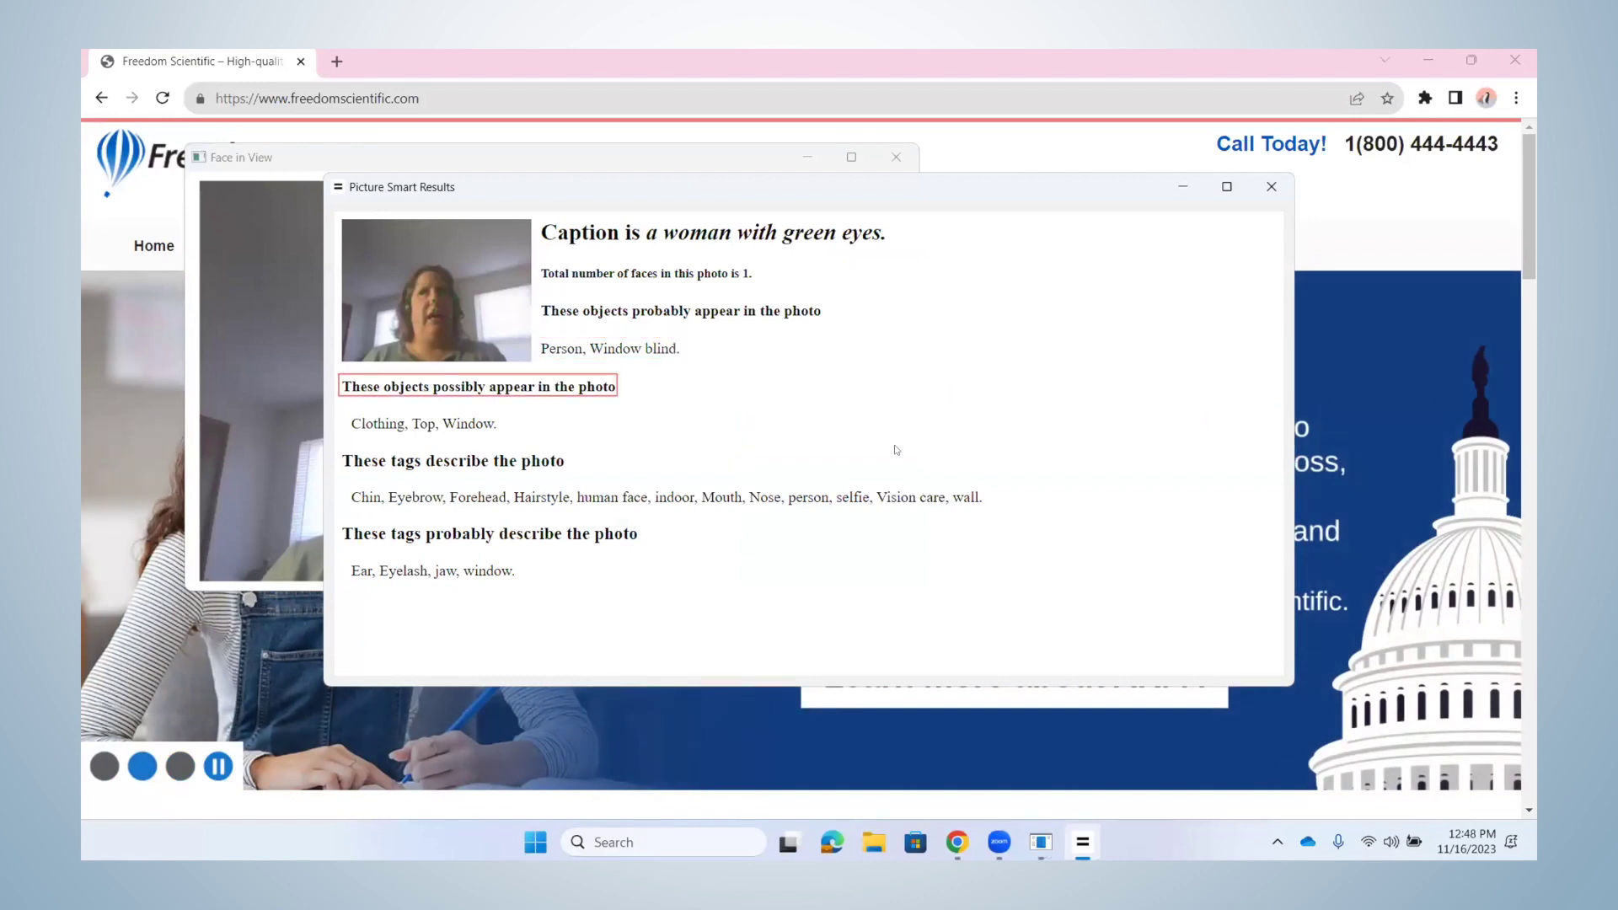
key("Down")
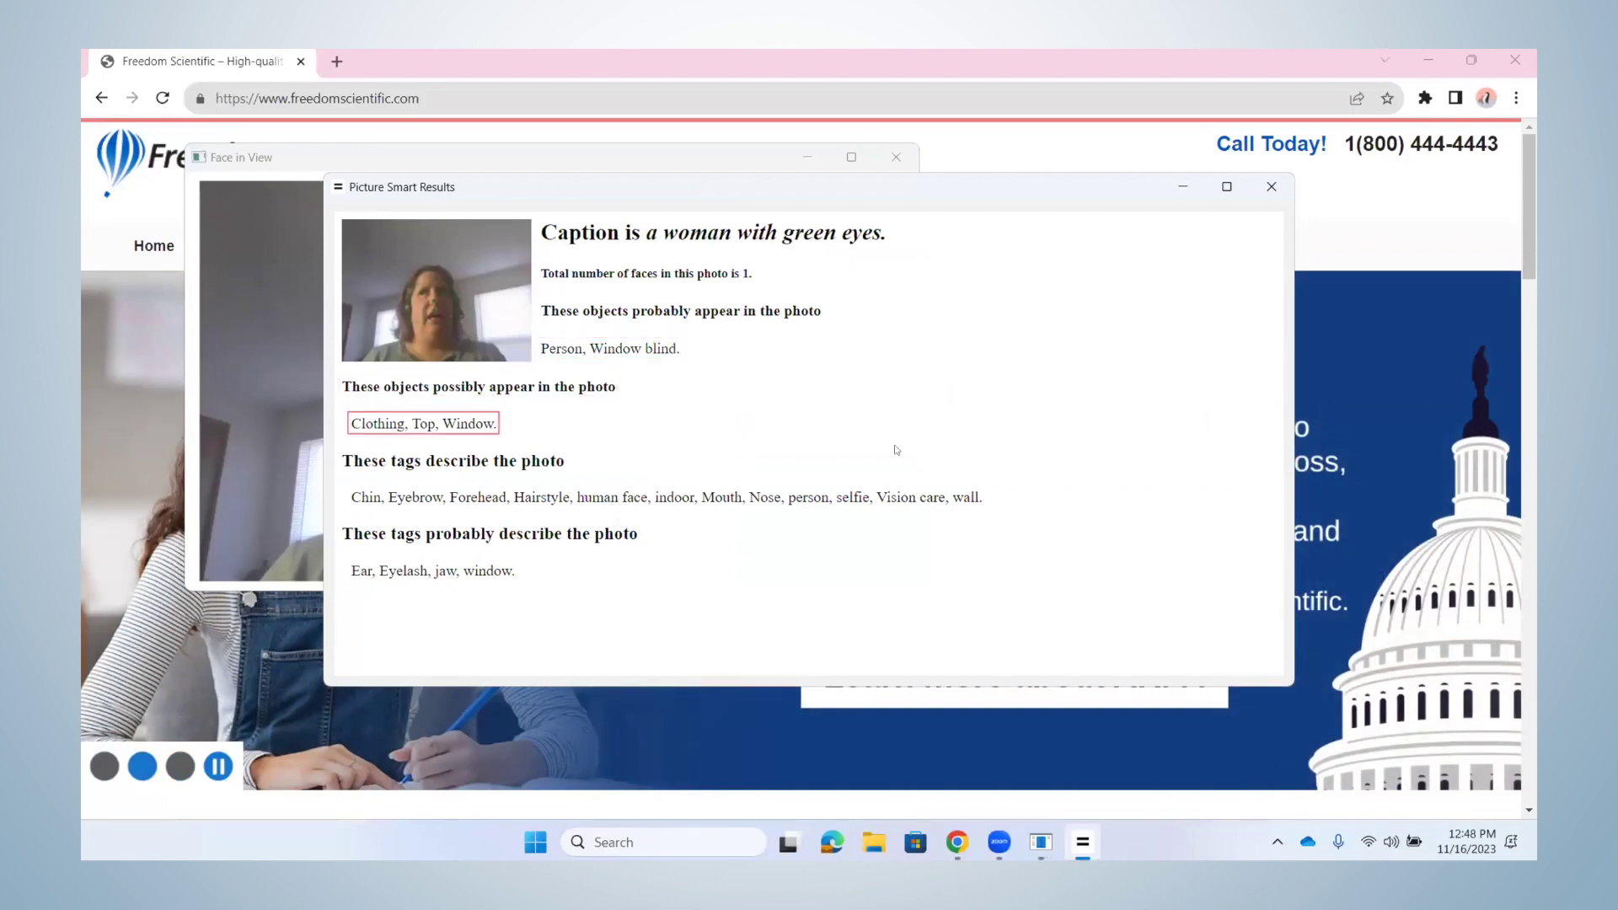
key("Down")
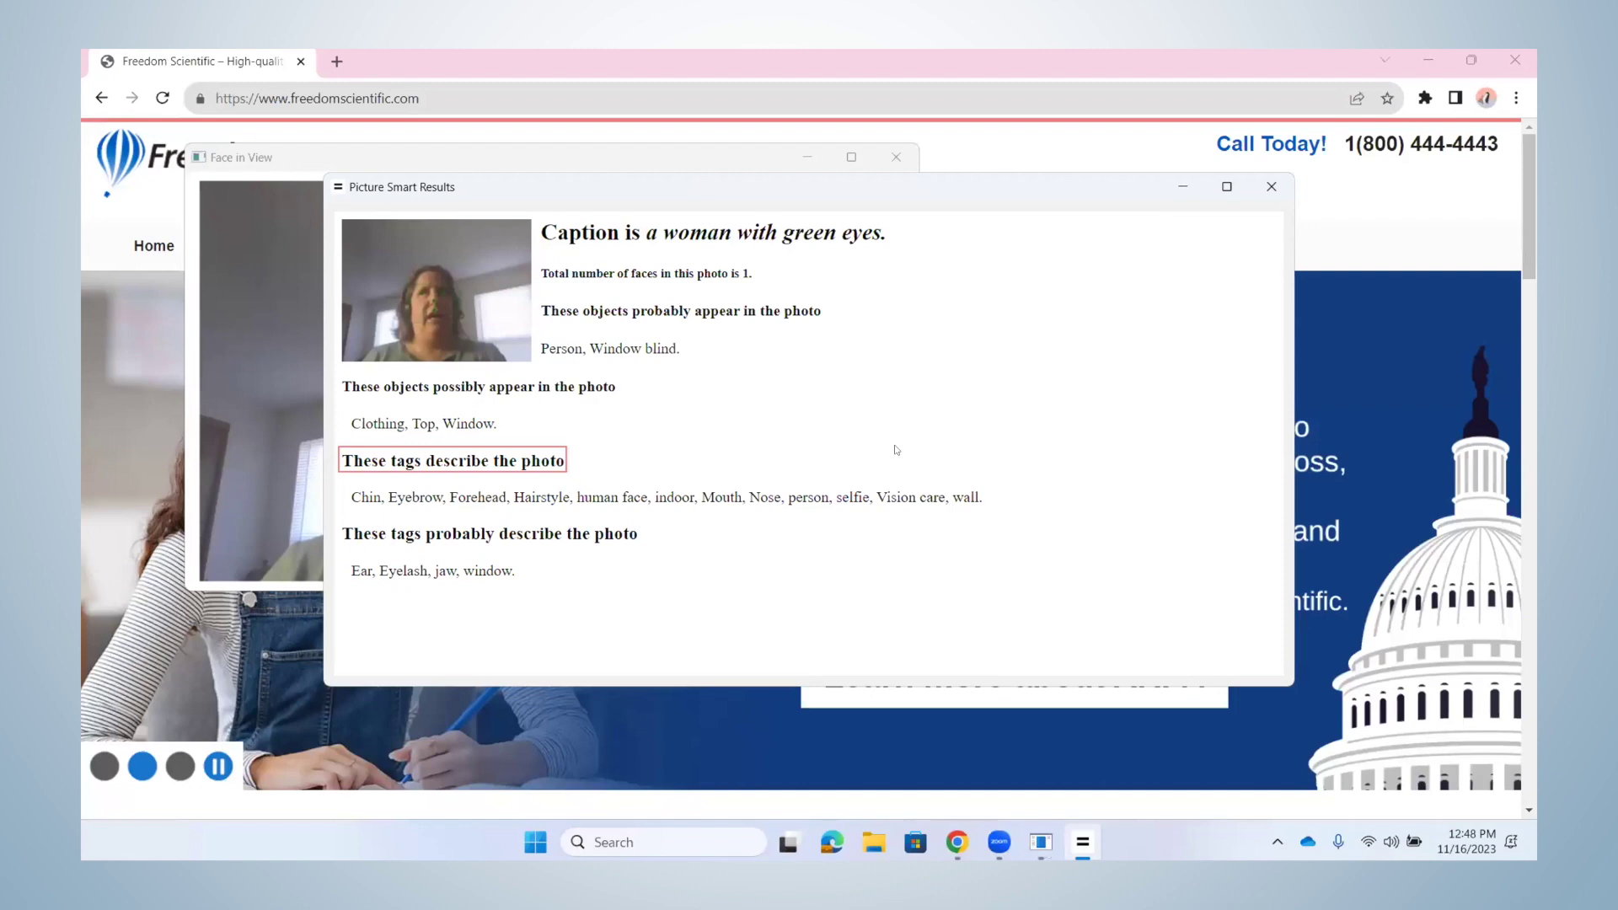
key("Down")
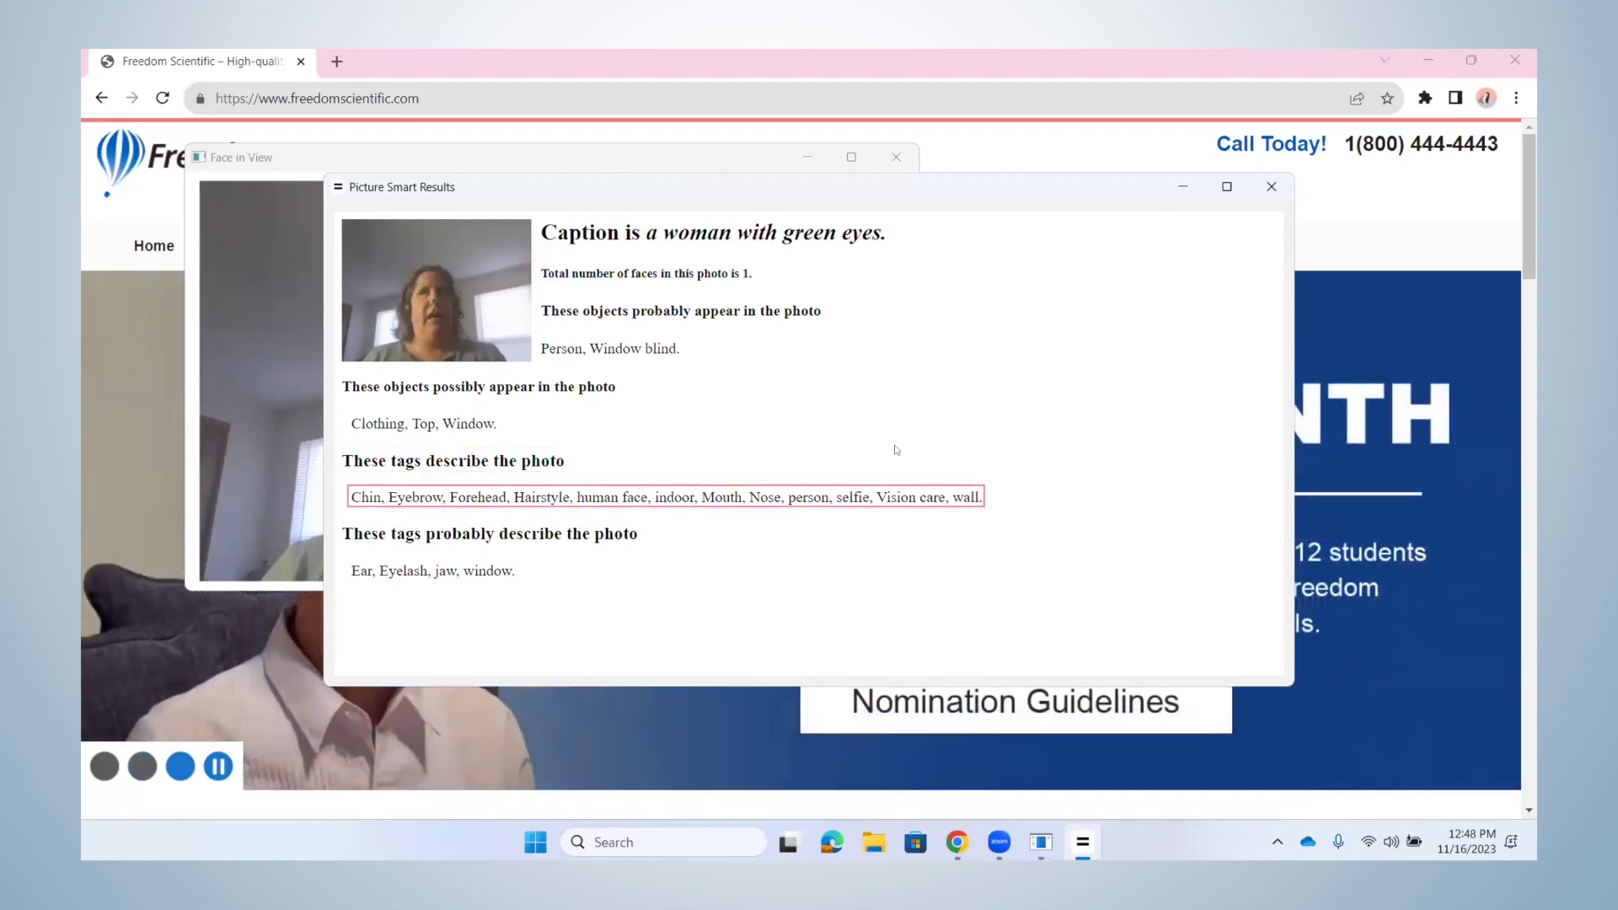
key("Down")
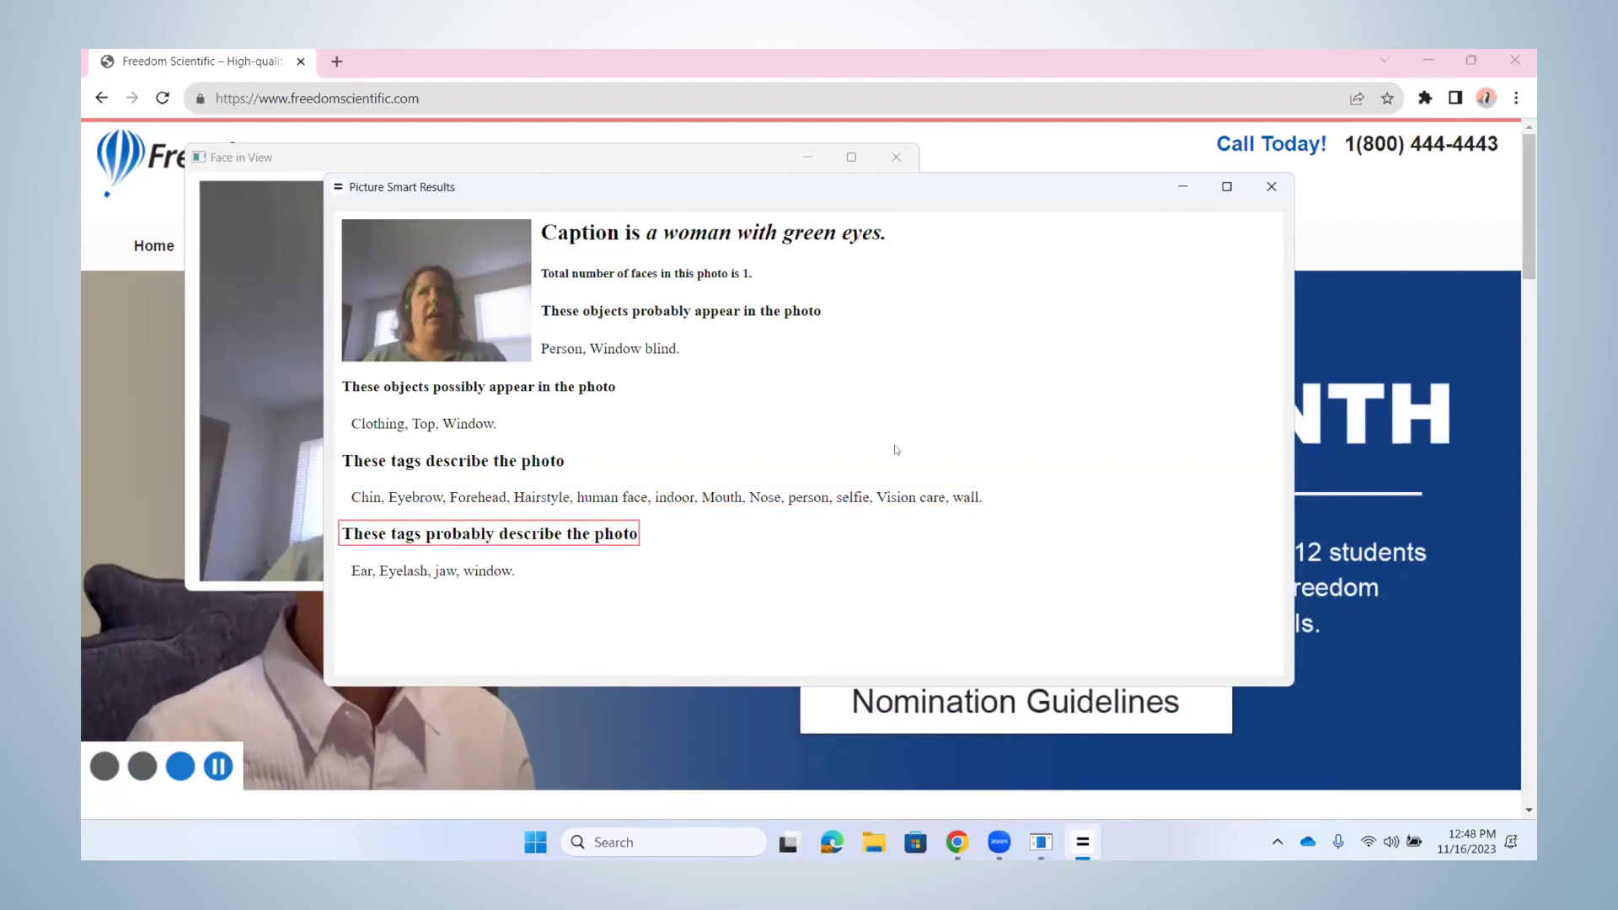
key("Down")
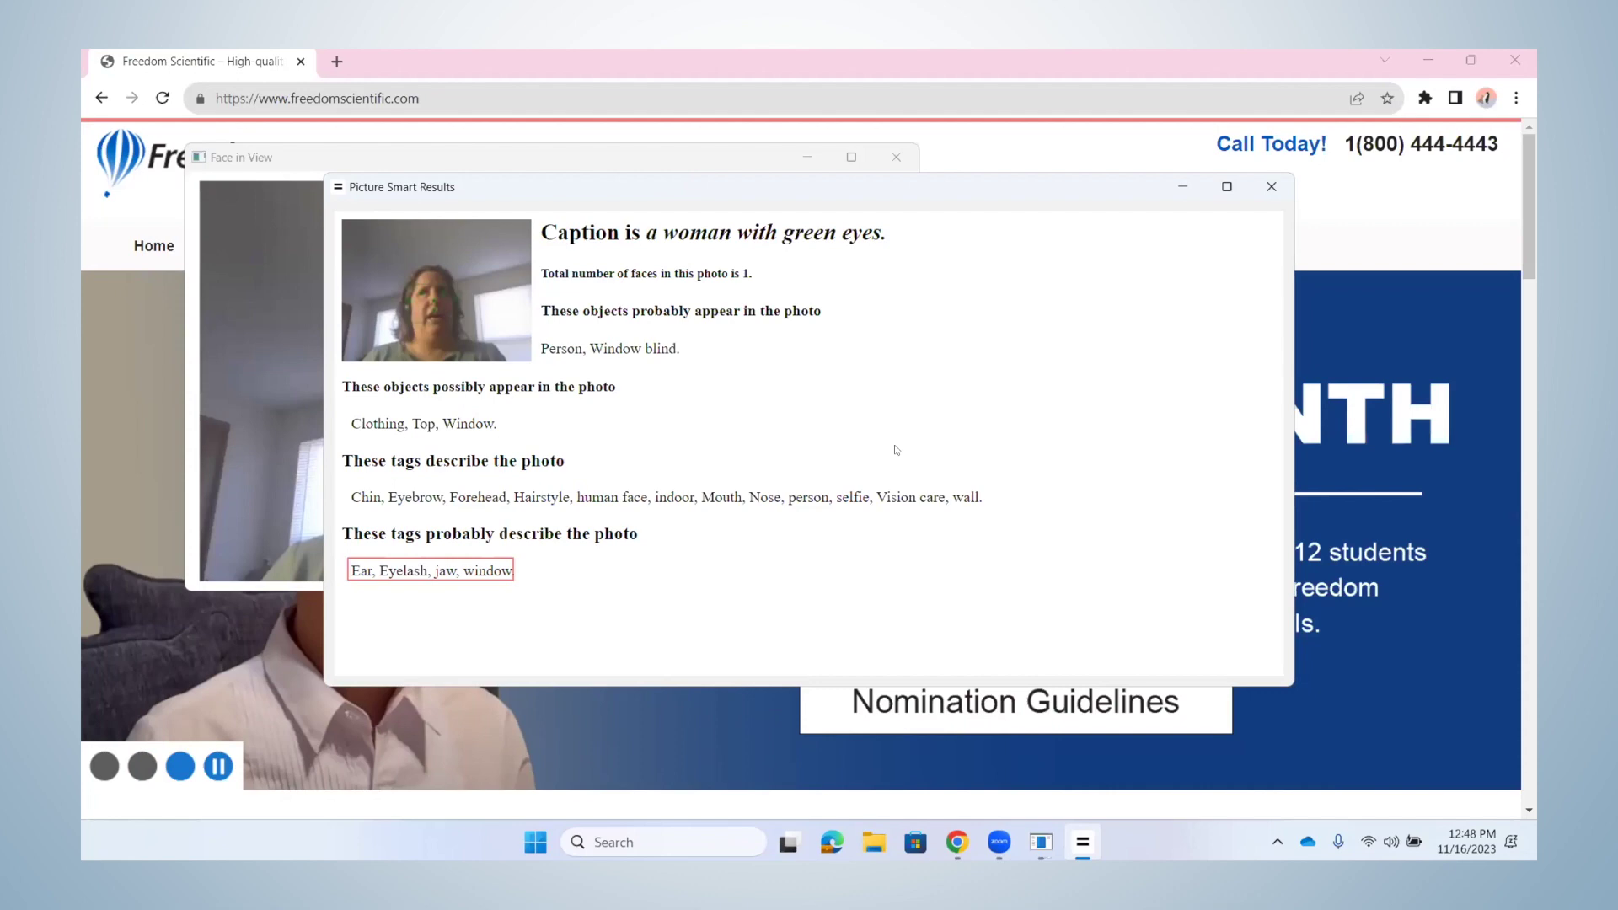